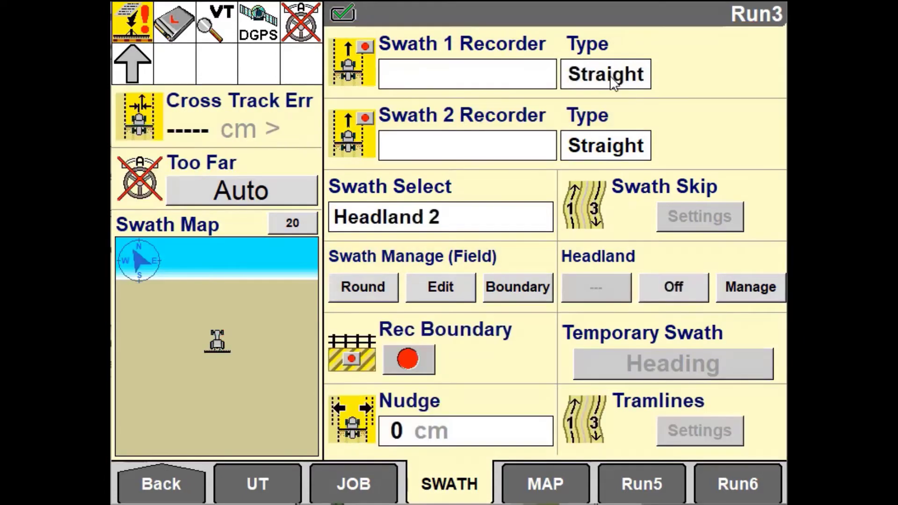
Step: Set the Swath 1 type to Field and start creating it from a boundary
click(610, 74)
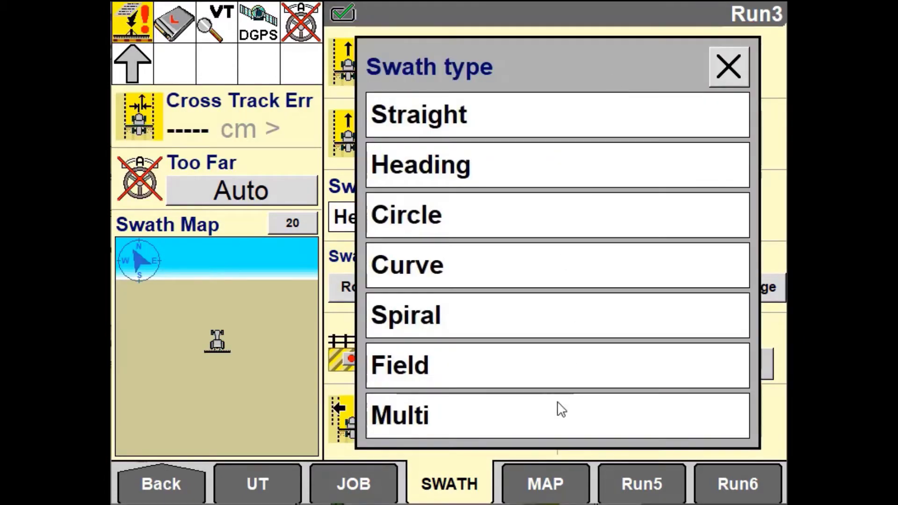
click(551, 369)
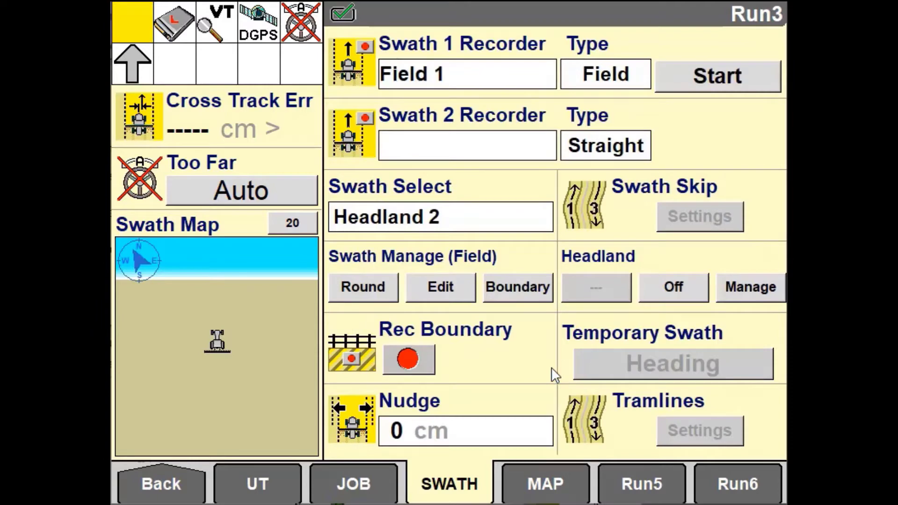
click(753, 76)
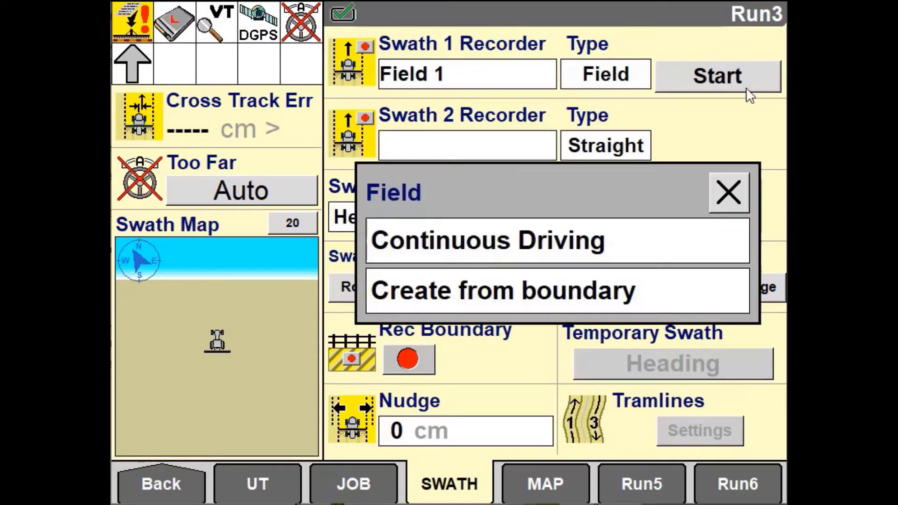
click(614, 293)
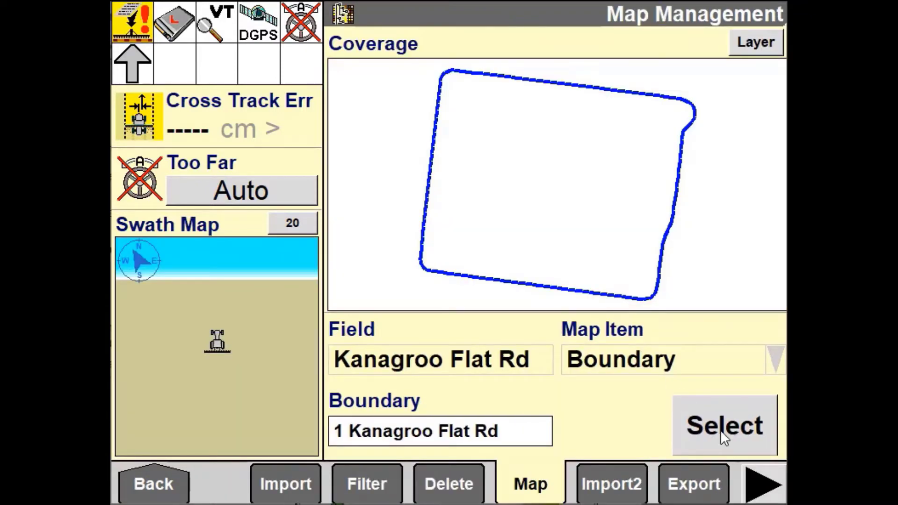
Step: Use the Kanagroo Flat Rd boundary, make Field 1 the active swath, and show the coverage map
click(720, 430)
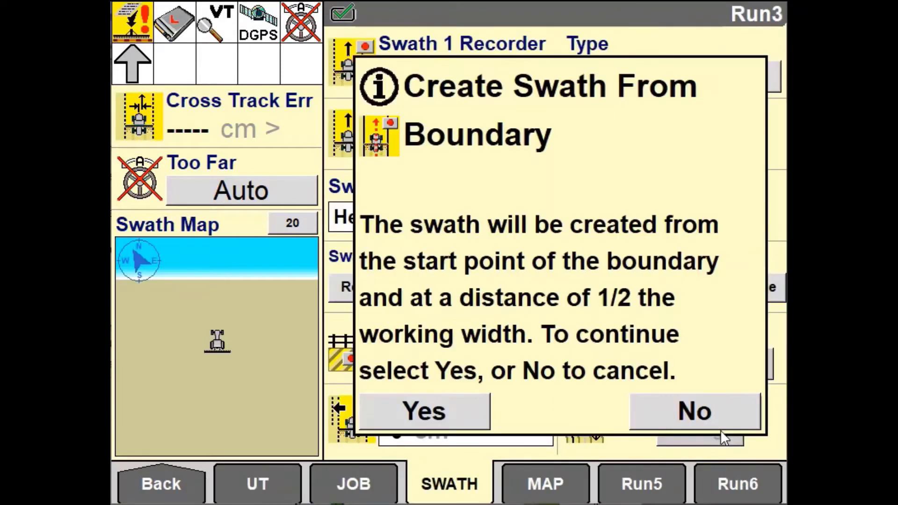
click(468, 414)
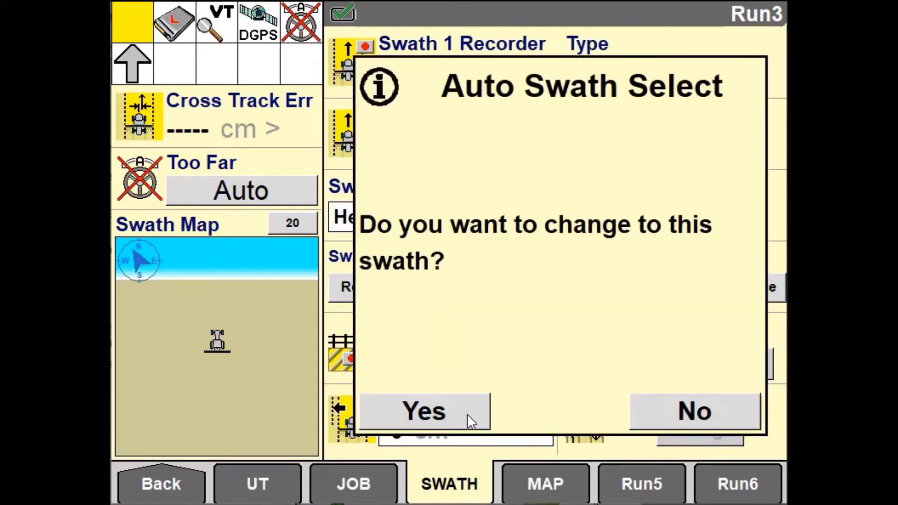
click(469, 414)
click(540, 481)
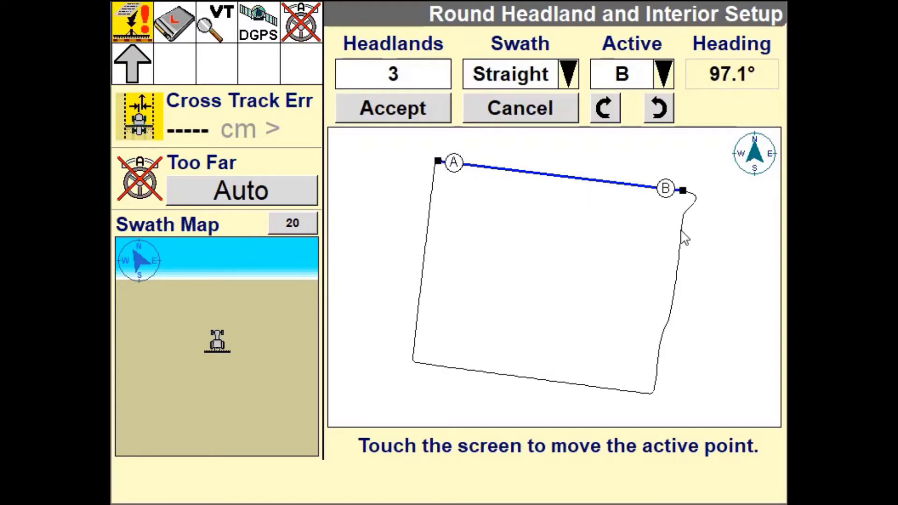
Step: Move point B down the field's right edge and point A down the left edge
drag(681, 239, 679, 282)
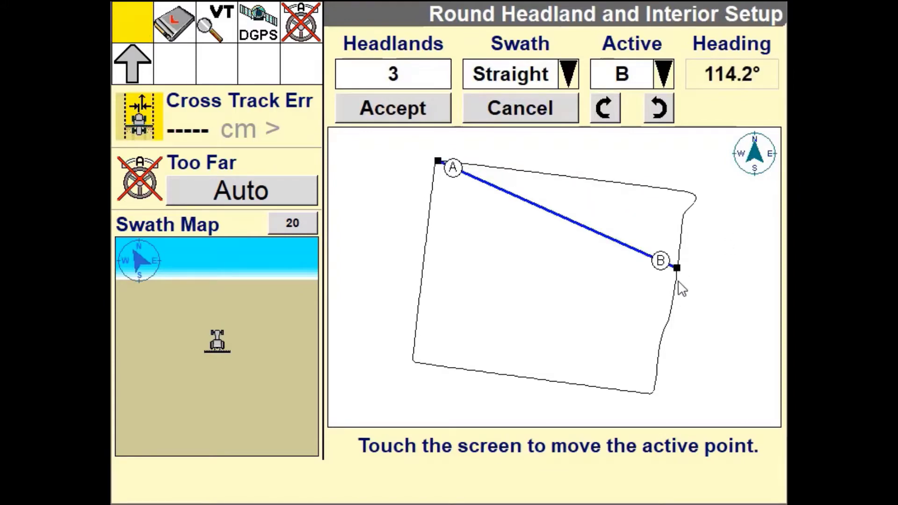
click(672, 320)
click(663, 80)
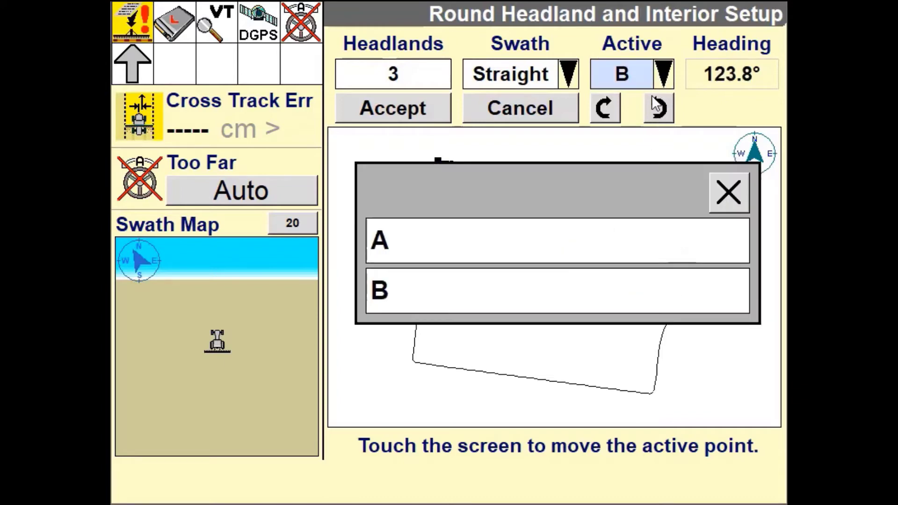
click(604, 253)
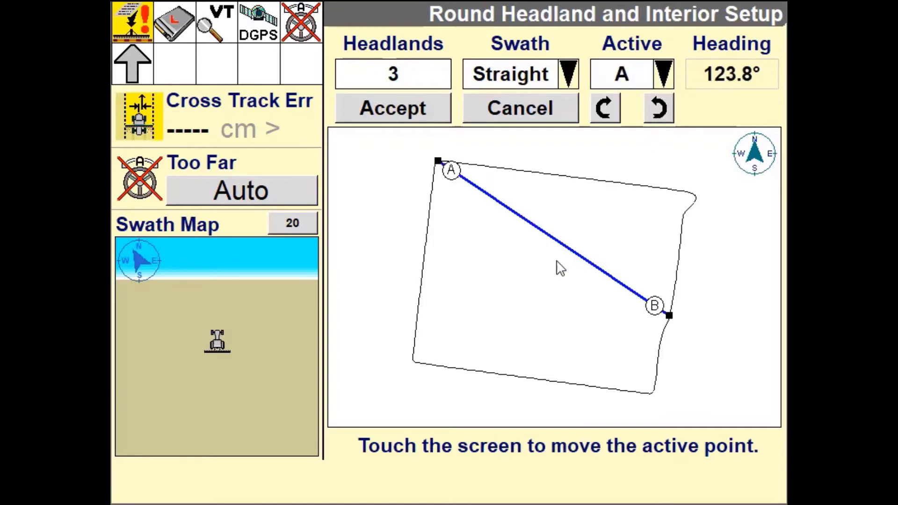
click(423, 267)
click(421, 284)
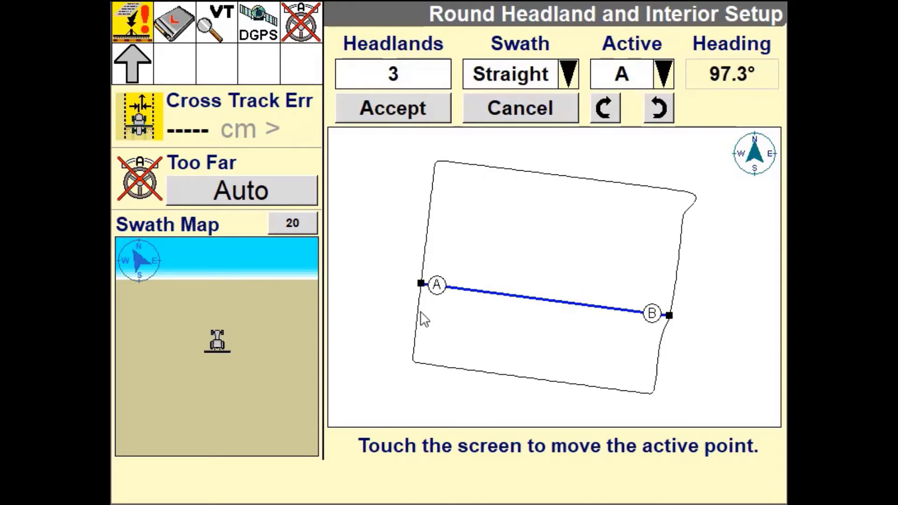
click(411, 351)
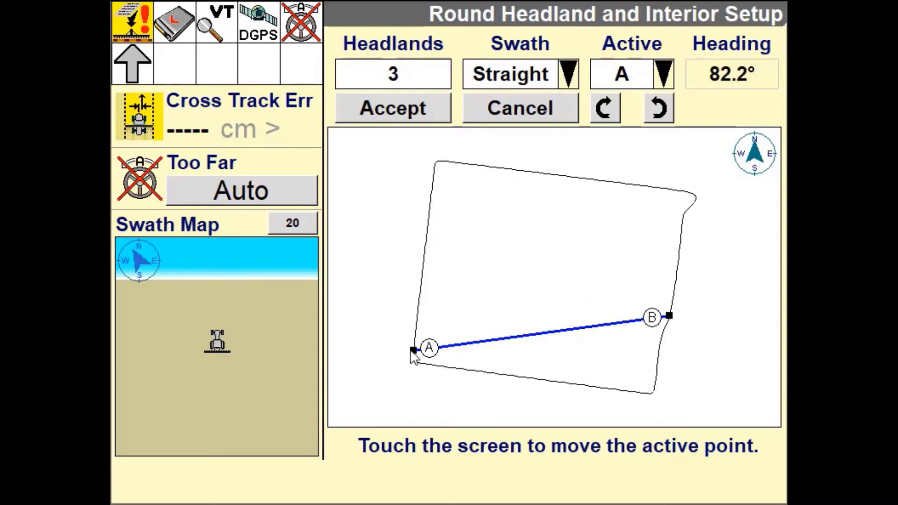
Step: Rotate the A-B line to a heading of about 87.7°
click(610, 106)
click(610, 106)
click(610, 105)
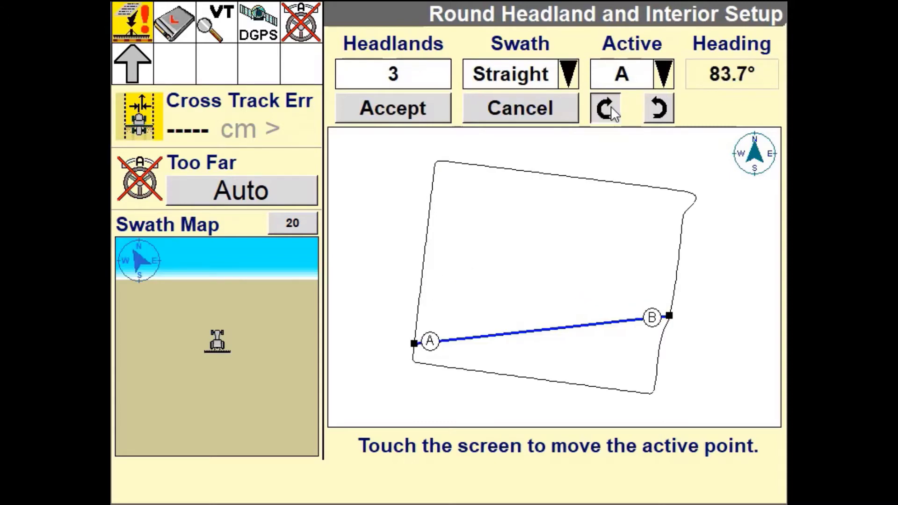
click(610, 106)
click(611, 106)
click(609, 106)
click(609, 106)
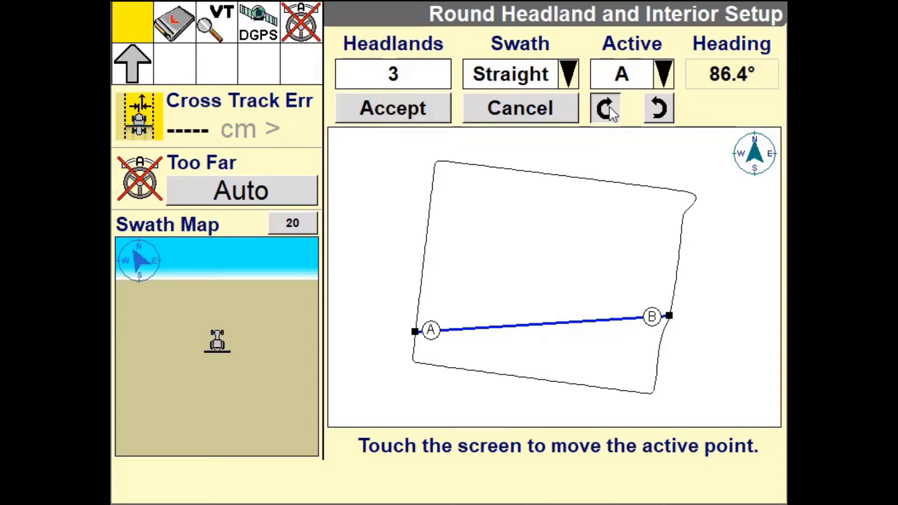
click(609, 106)
click(609, 105)
click(609, 106)
click(654, 104)
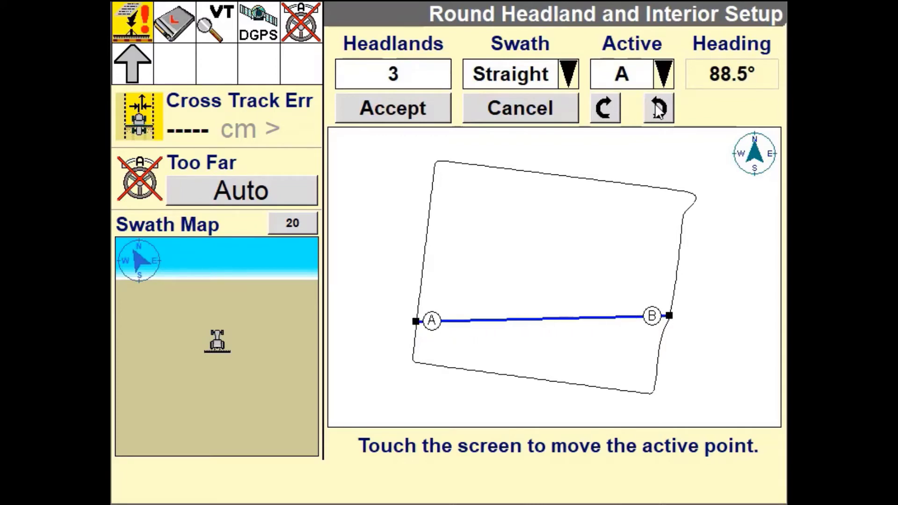
click(656, 104)
click(657, 104)
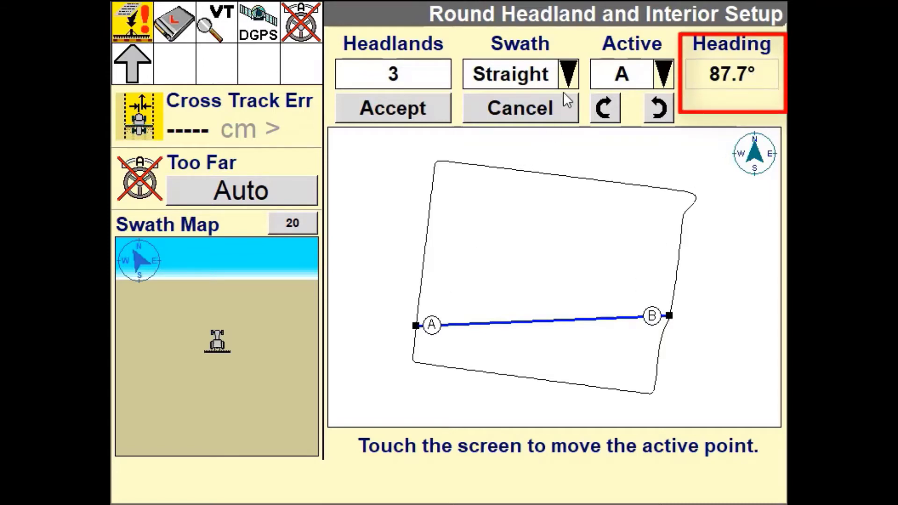
Step: Set the number of round headlands to 4
click(447, 75)
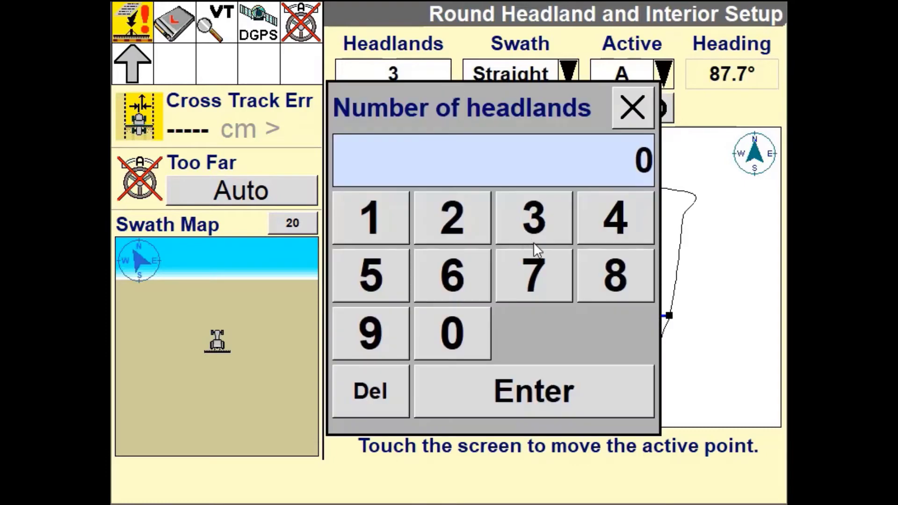
click(583, 224)
click(596, 395)
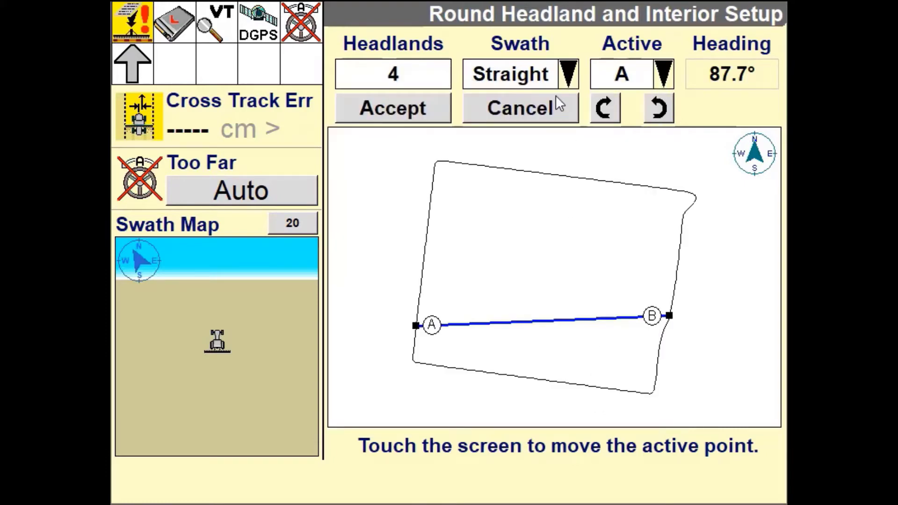
Step: Try Straight and Curve, then make the interior swath Recorded using Infill AB Line 1
click(568, 75)
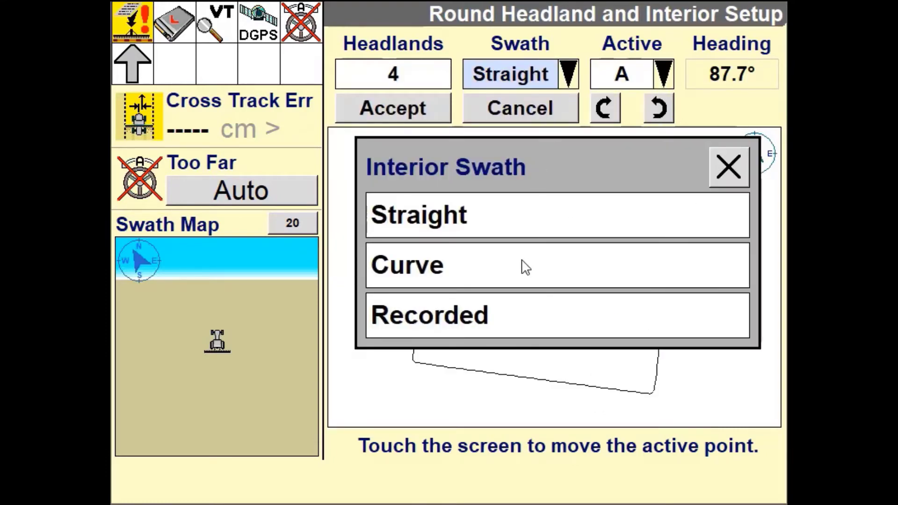
click(529, 223)
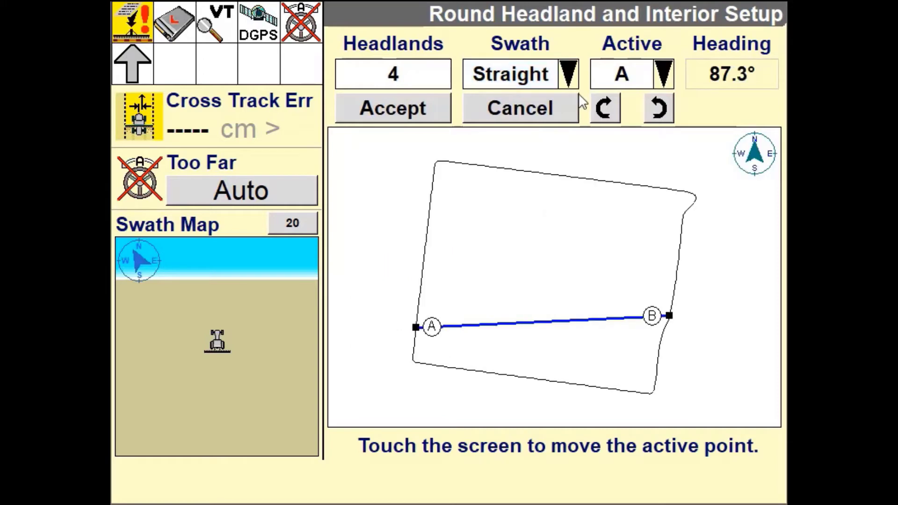
click(564, 88)
click(539, 283)
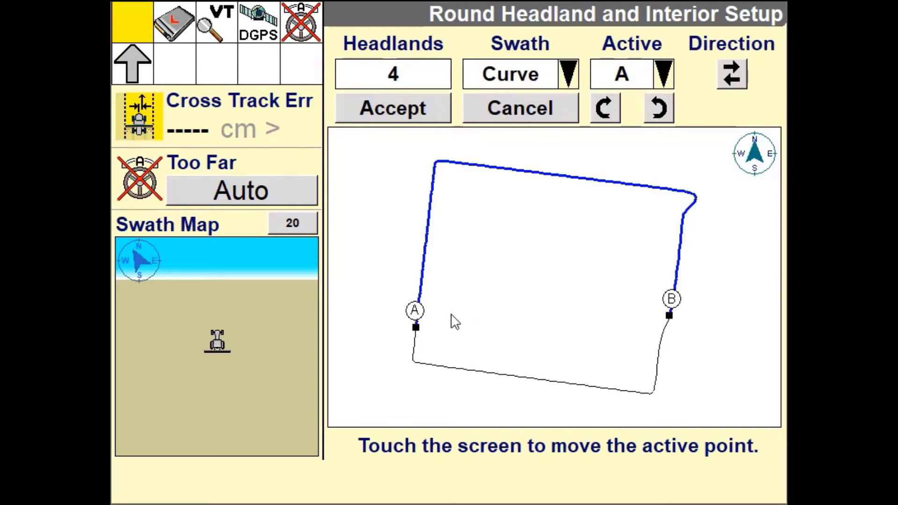
click(564, 71)
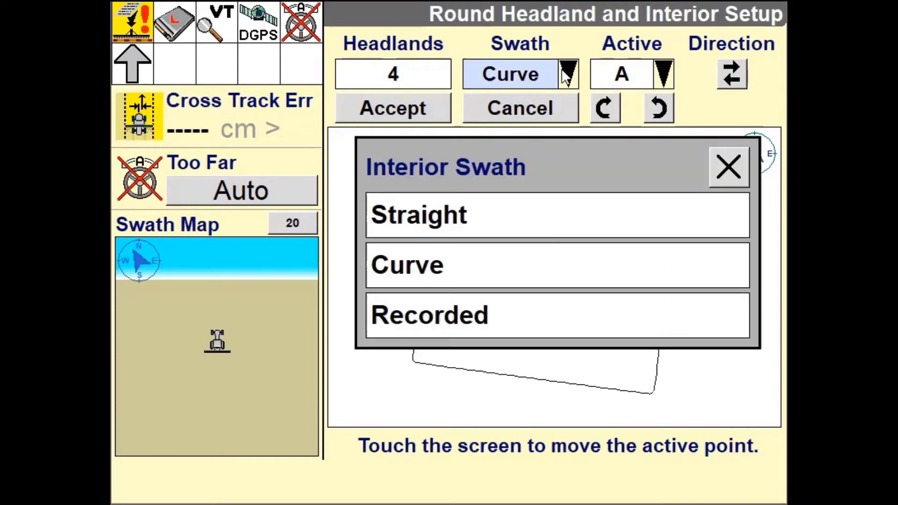
click(514, 319)
click(518, 276)
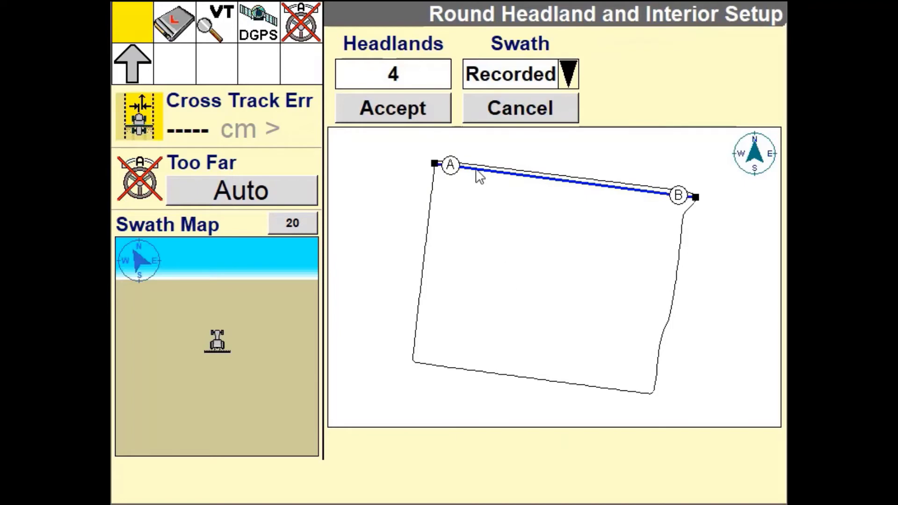
Step: Accept the headland setup, switch the Swath page to Interior mode, then back to Round Headland
click(410, 121)
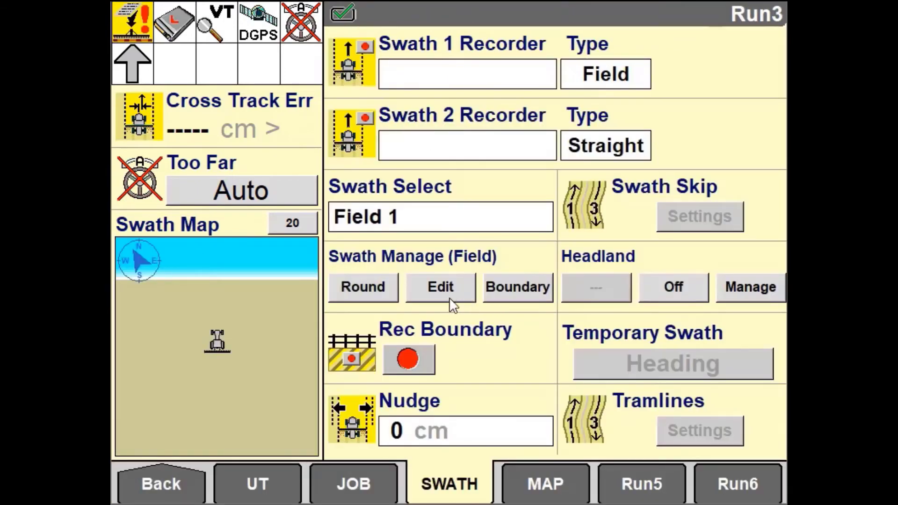
click(377, 292)
click(415, 274)
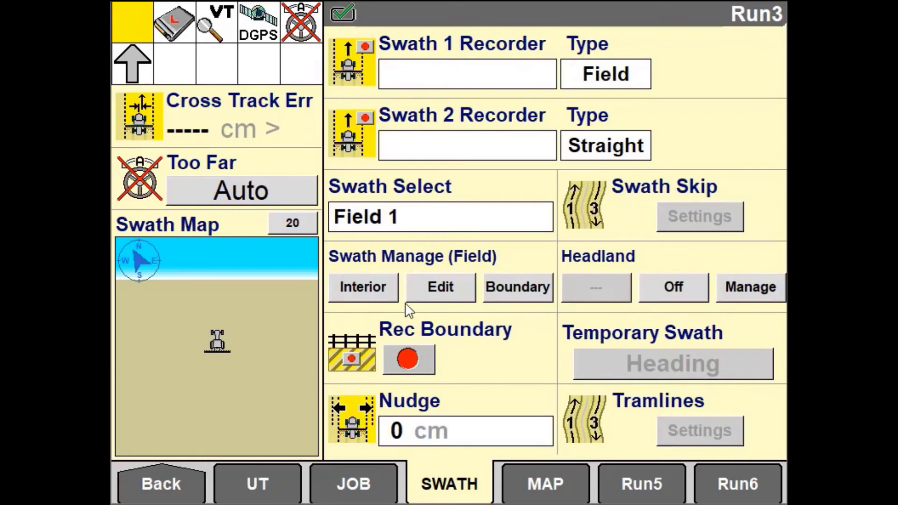
click(389, 294)
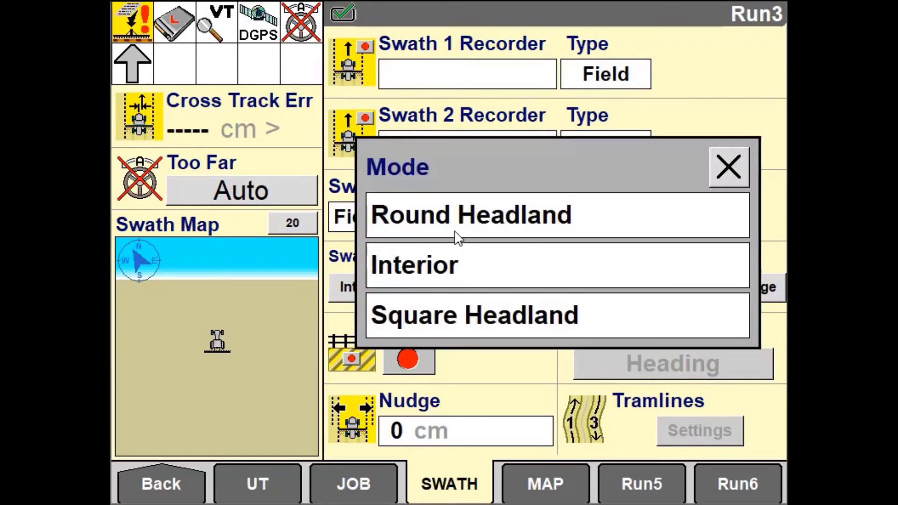
click(458, 218)
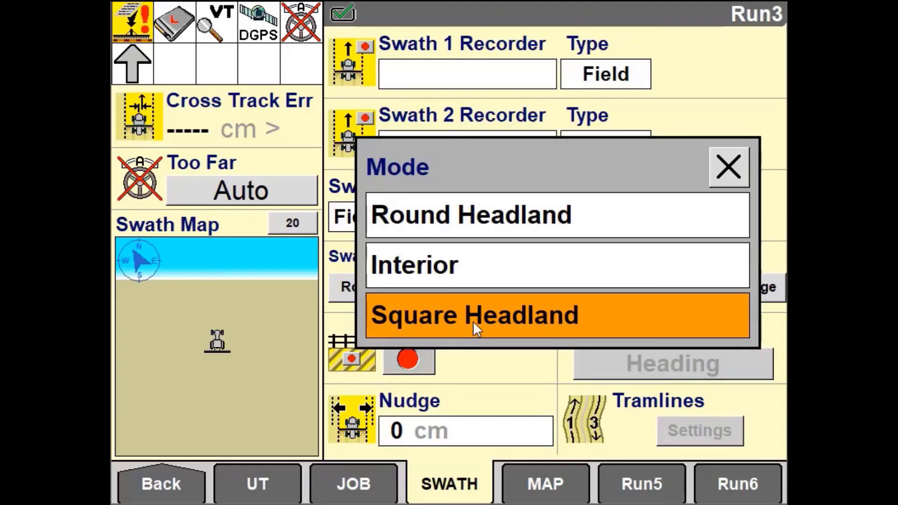
Step: Select Square Headland mode and view its setup: 4 headlands, 29.3 m minimum corner radius
click(473, 320)
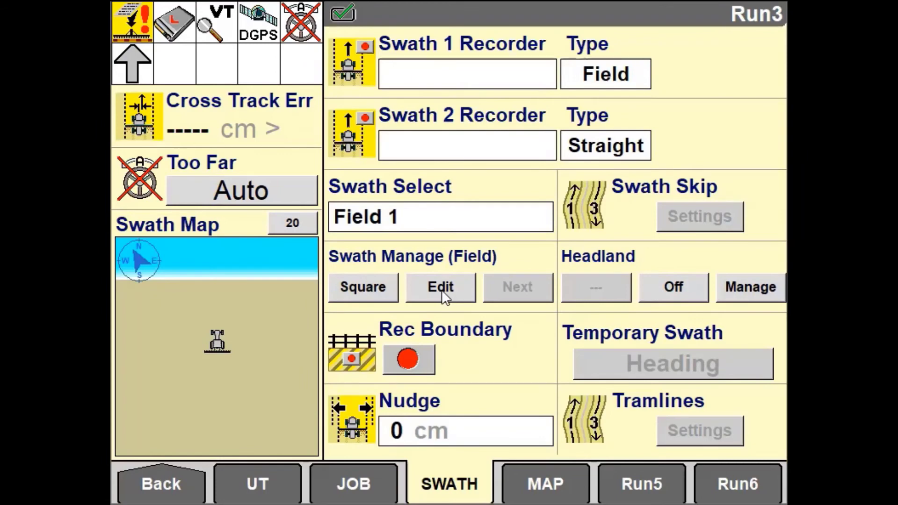
click(441, 290)
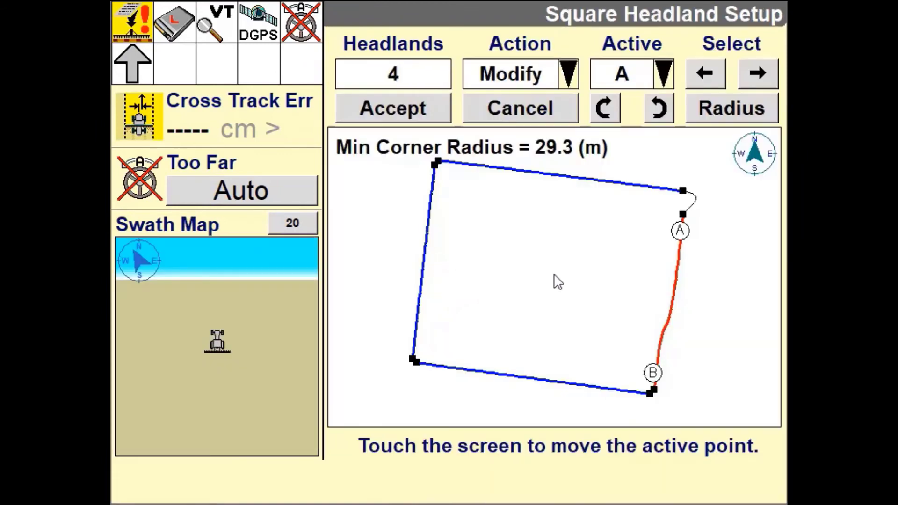